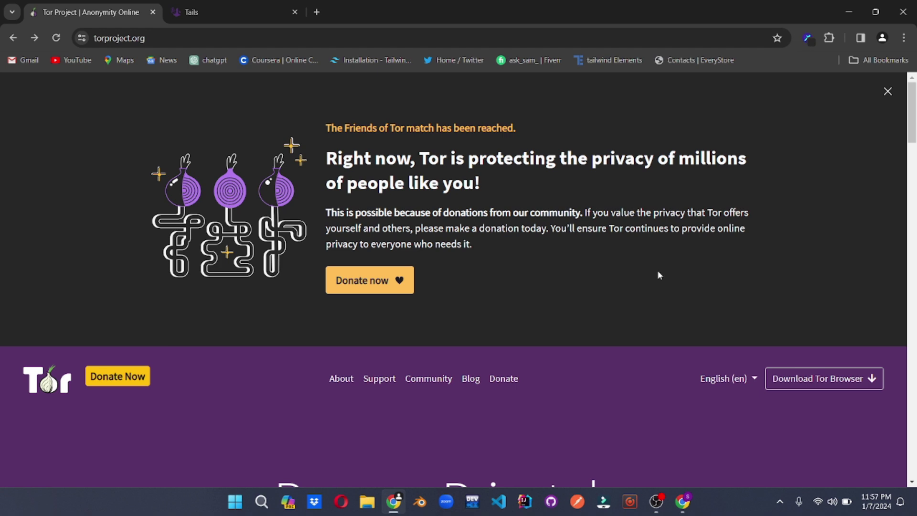
Go to the Tor Browser download page and scroll down to the operating-system download buttons
{"action": "left_click", "coordinate": [205, 46]}
{"action": "left_click", "coordinate": [93, 118]}
{"action": "scroll", "coordinate": [260, 260], "scroll_direction": "down", "scroll_amount": 5}
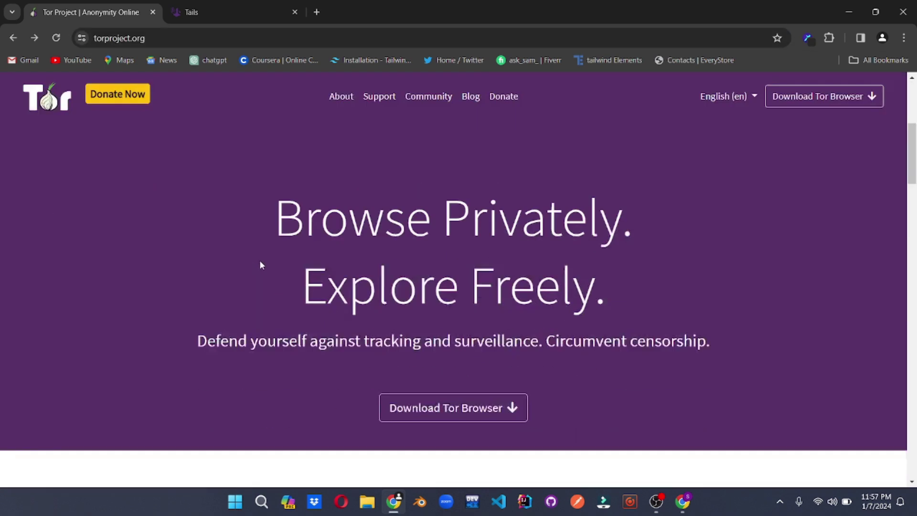
{"action": "scroll", "coordinate": [259, 265], "scroll_direction": "down", "scroll_amount": 2}
{"action": "left_click", "coordinate": [446, 336]}
{"action": "scroll", "coordinate": [347, 355], "scroll_direction": "down", "scroll_amount": 2}
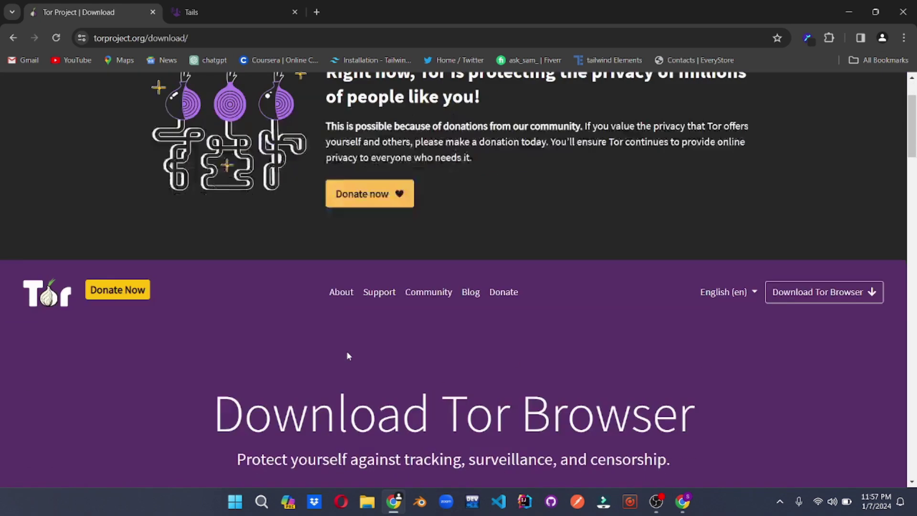
{"action": "scroll", "coordinate": [347, 356], "scroll_direction": "down", "scroll_amount": 4}
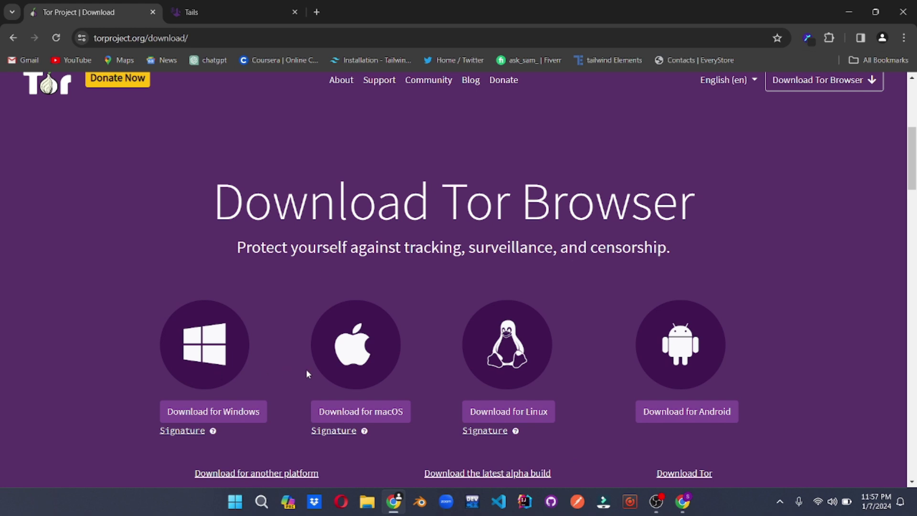
Launch the installed Tor Browser by searching 'tor browser' in the system app search
{"action": "key", "text": "super"}
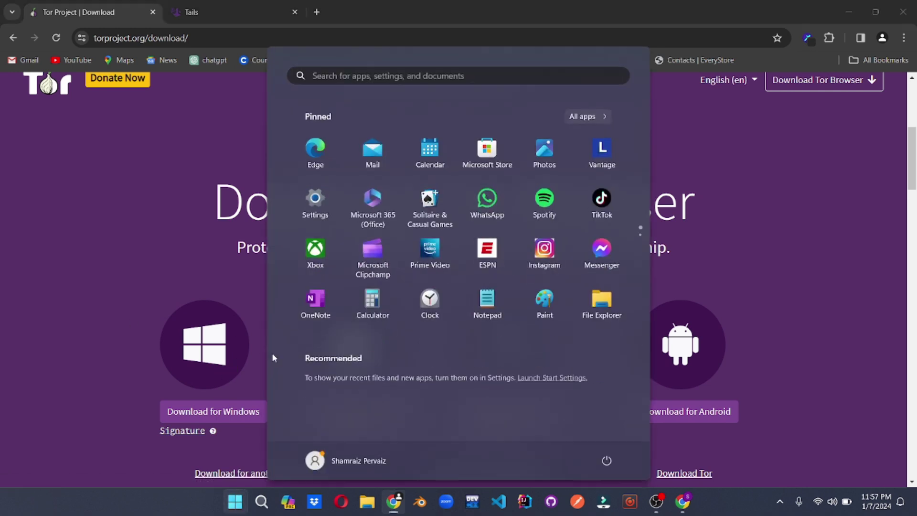
{"action": "type", "text": "tor browser"}
{"action": "key", "text": "Return"}
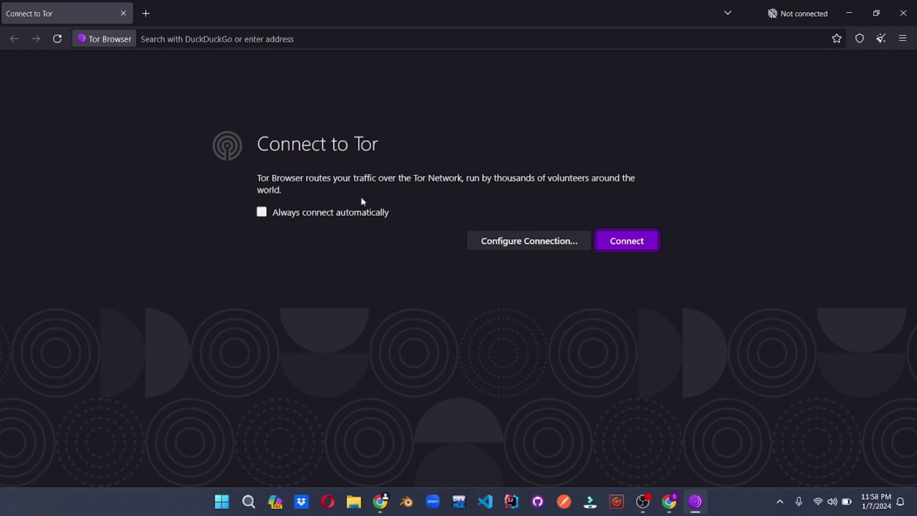
{"action": "left_click_drag", "start_coordinate": [269, 143], "coordinate": [374, 143]}
Connect to Tor, search 'google' from DuckDuckGo, and view its Bulgaria–Germany–Russia circuit
{"action": "left_click", "coordinate": [406, 149]}
{"action": "left_click", "coordinate": [625, 240]}
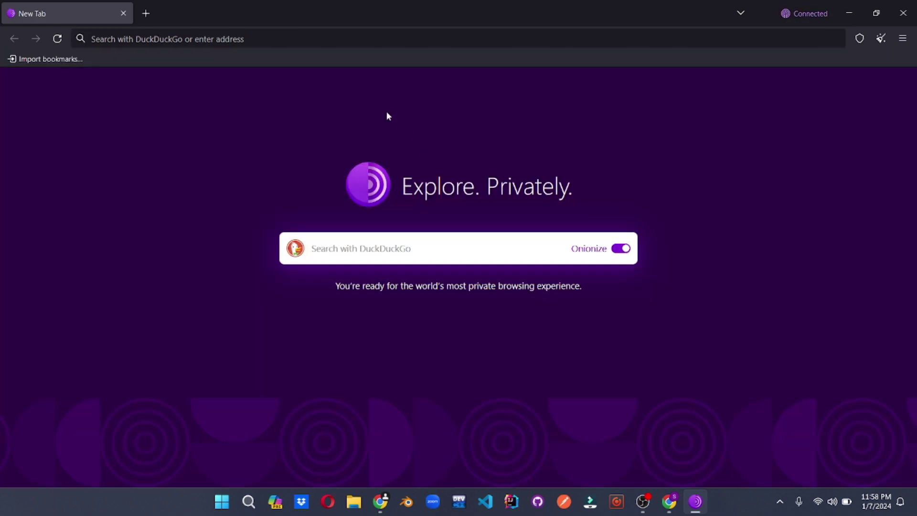
{"action": "left_click", "coordinate": [354, 248]}
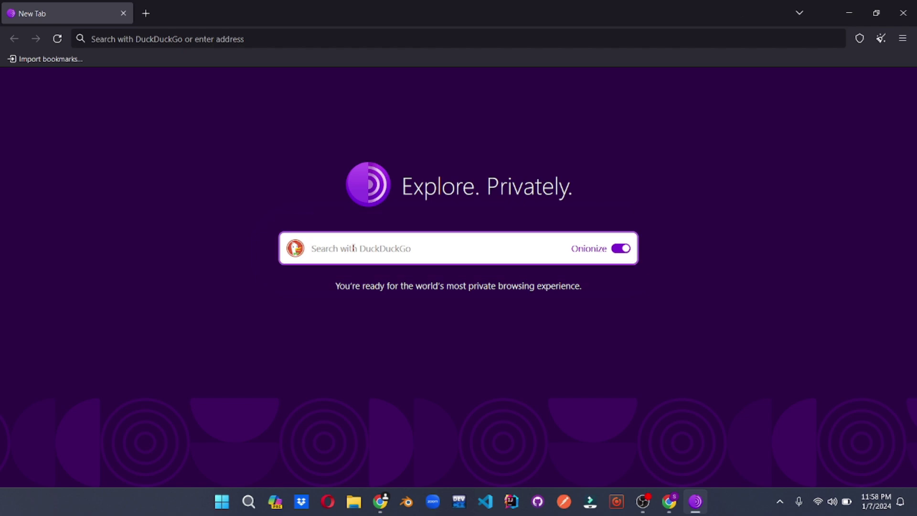
{"action": "type", "text": "google"}
{"action": "key", "text": "Return"}
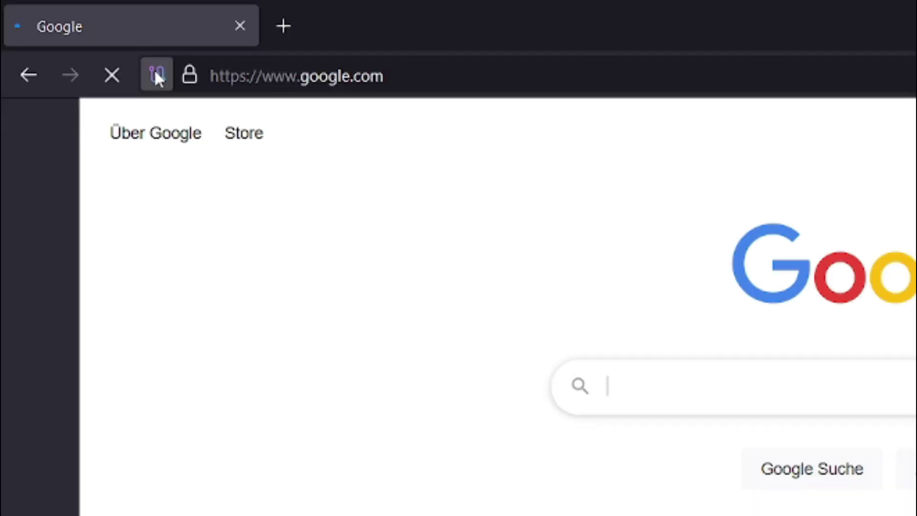
{"action": "left_click", "coordinate": [80, 37]}
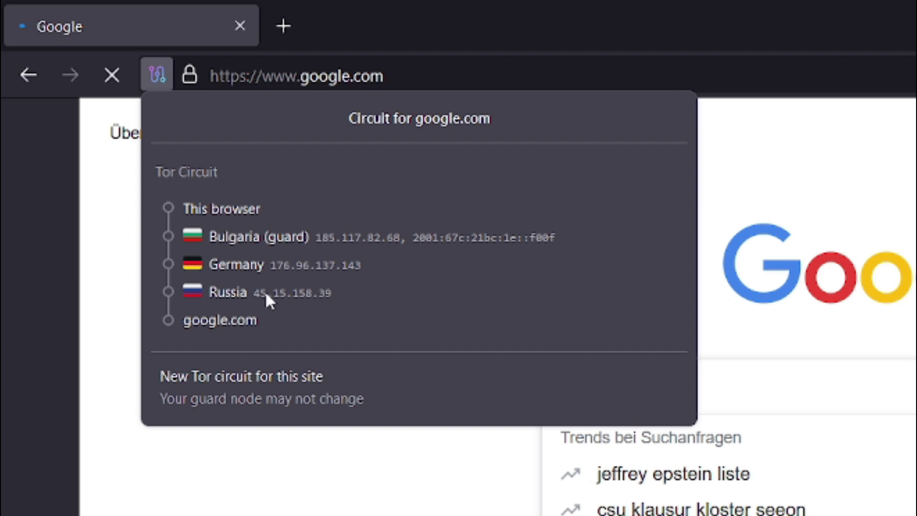
{"action": "left_click", "coordinate": [260, 387]}
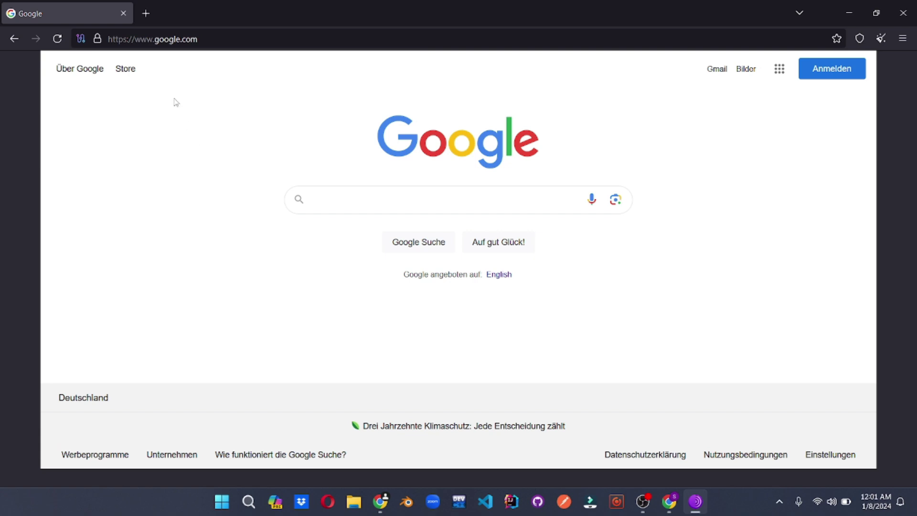
Open tor.taxi in a new tab and follow its BBC link under News
{"action": "left_click", "coordinate": [145, 13]}
{"action": "type", "text": "tor.taxi"}
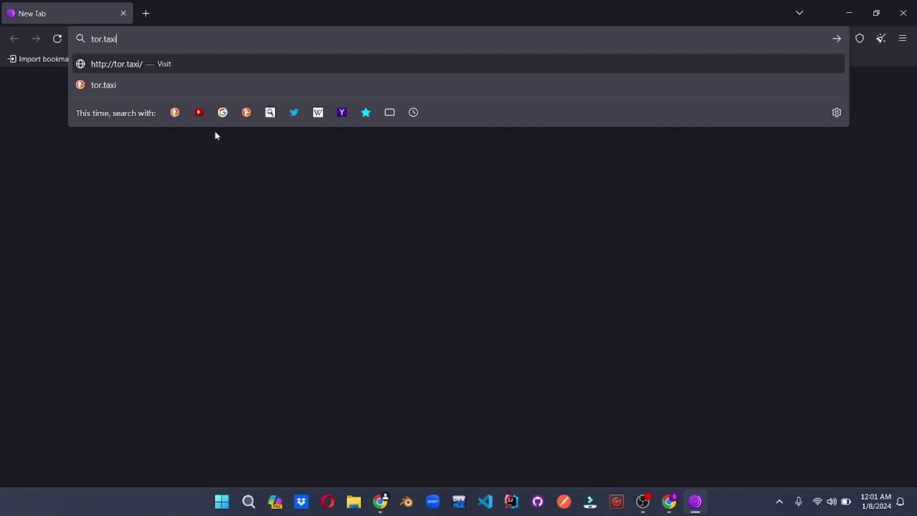
{"action": "key", "text": "Return"}
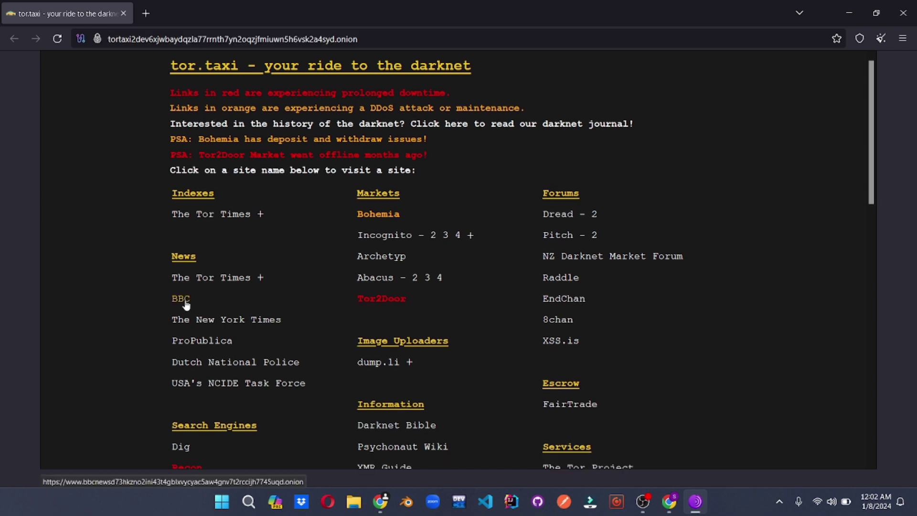
{"action": "left_click", "coordinate": [184, 300]}
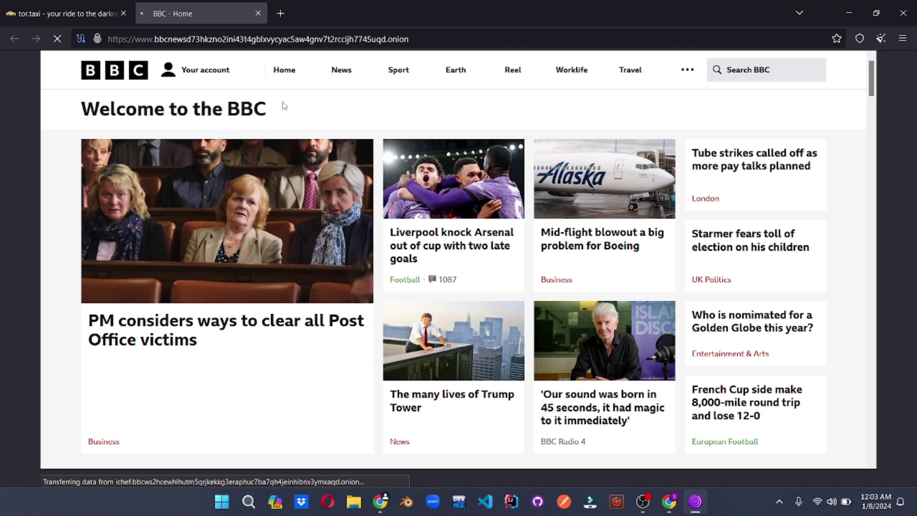
Highlight the BBC onion hostname and the word 'onion' in the address bar
{"action": "left_click", "coordinate": [162, 39]}
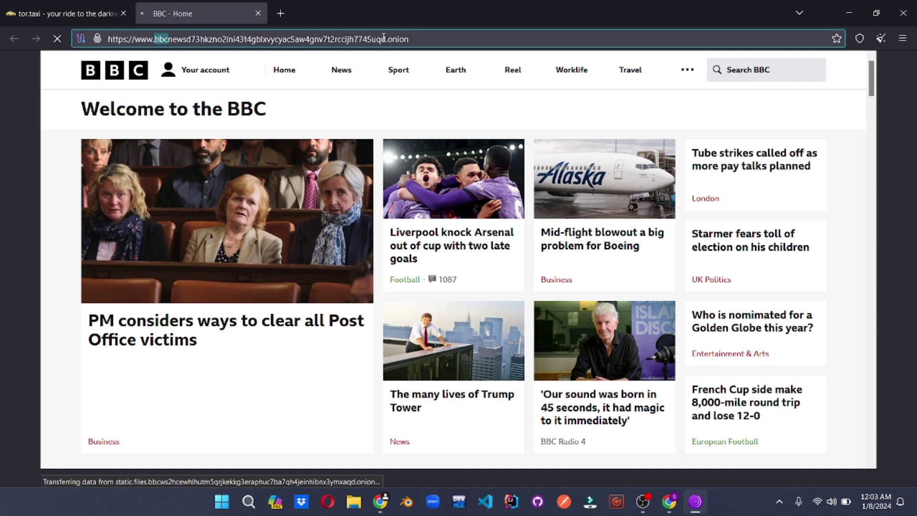
{"action": "left_click_drag", "start_coordinate": [384, 38], "coordinate": [160, 42]}
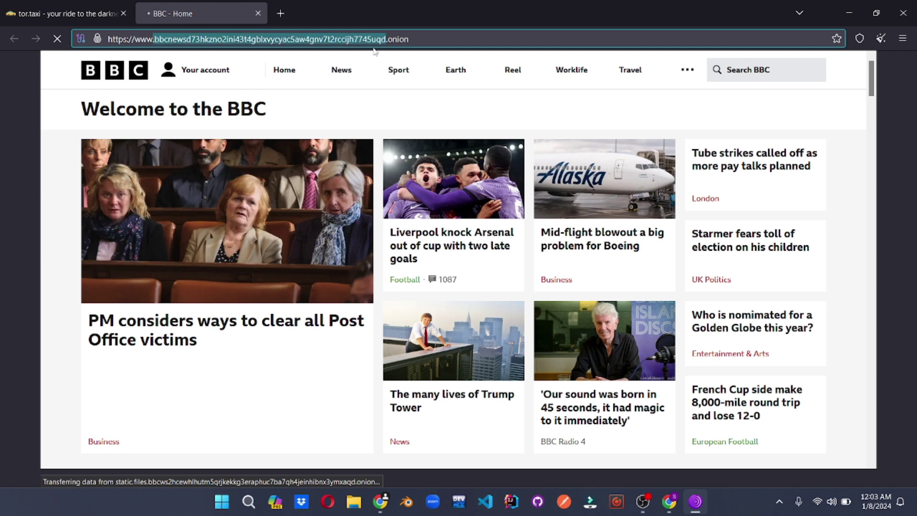
{"action": "left_click", "coordinate": [426, 39]}
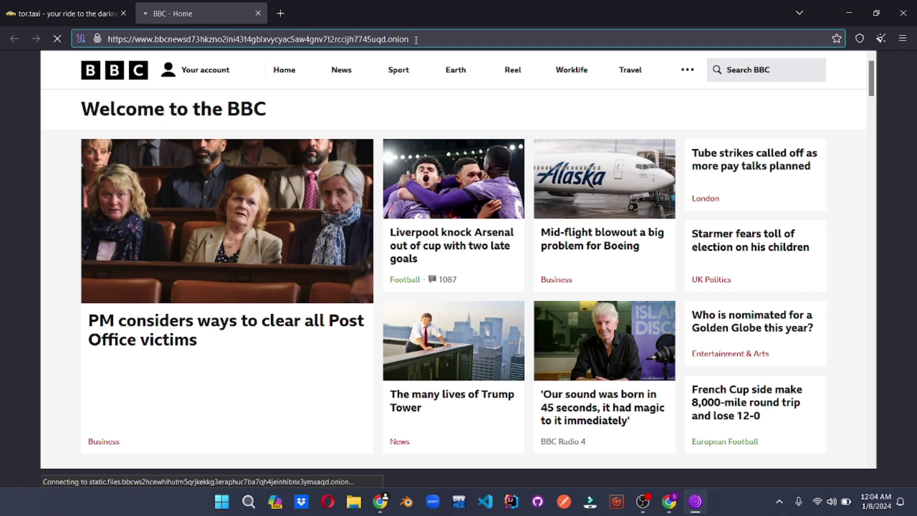
{"action": "double_click", "coordinate": [415, 40]}
{"action": "left_click", "coordinate": [414, 39]}
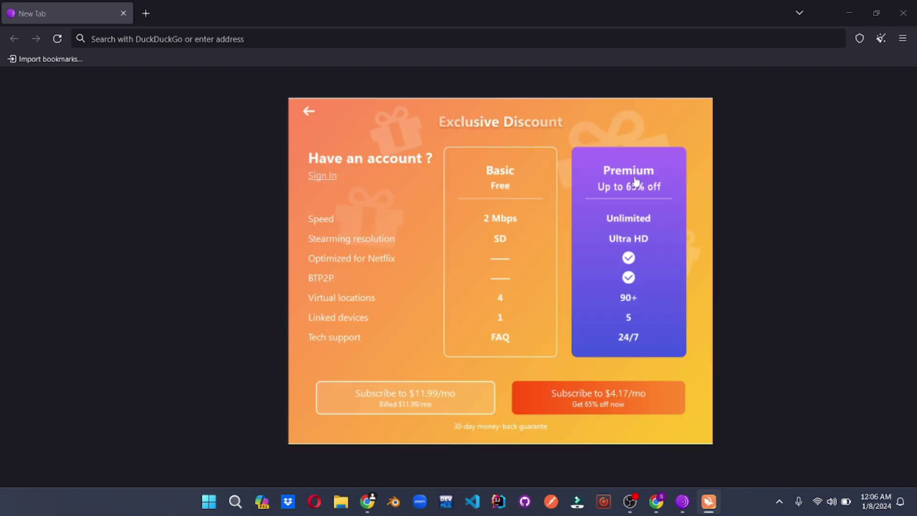
Close the Exclusive Discount and countdown promos, then connect to the free United States server
{"action": "left_click", "coordinate": [309, 112]}
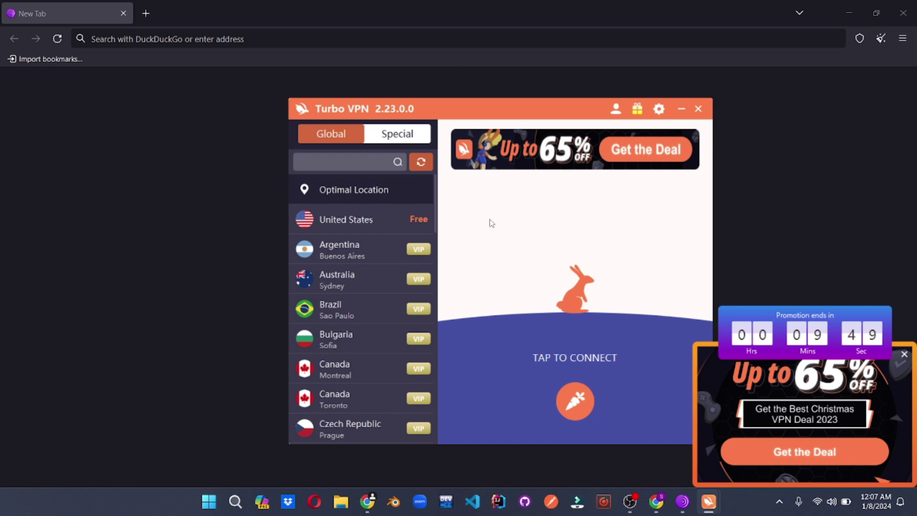
{"action": "left_click", "coordinate": [904, 354]}
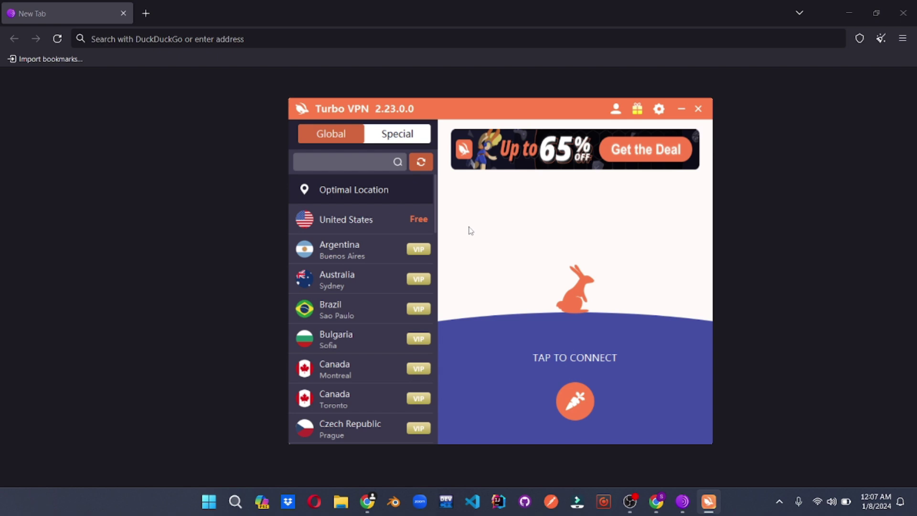
{"action": "left_click", "coordinate": [390, 224]}
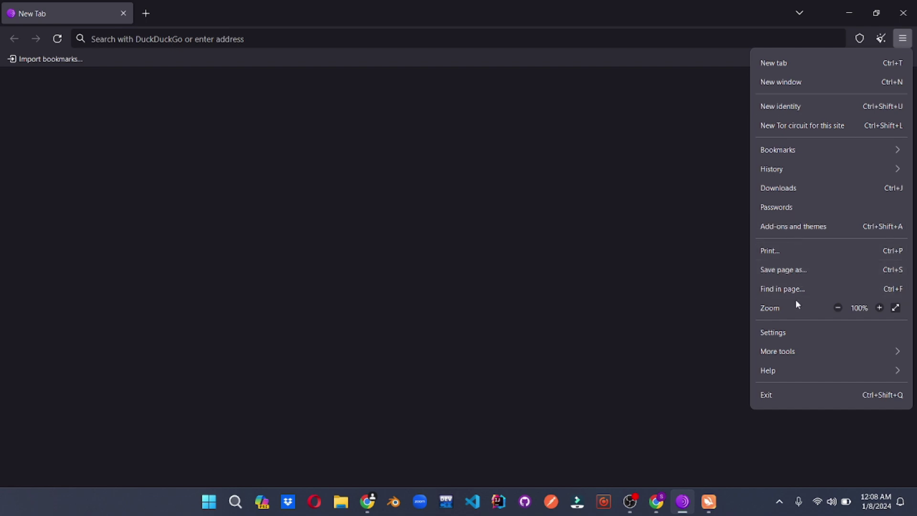
Set Tor Browser's security level to Safest in the Privacy & Security settings
{"action": "left_click", "coordinate": [782, 332]}
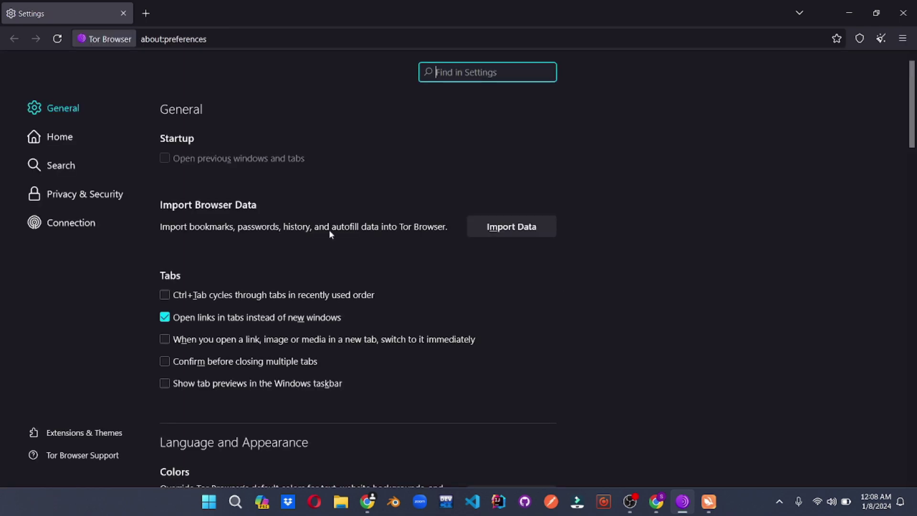
{"action": "left_click", "coordinate": [86, 195]}
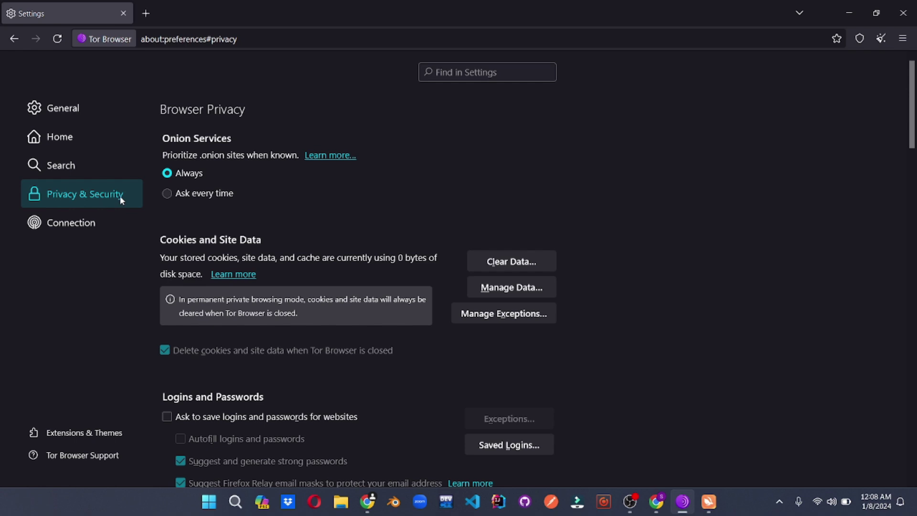
{"action": "scroll", "coordinate": [260, 270], "scroll_direction": "down", "scroll_amount": 3}
{"action": "scroll", "coordinate": [259, 272], "scroll_direction": "down", "scroll_amount": 12}
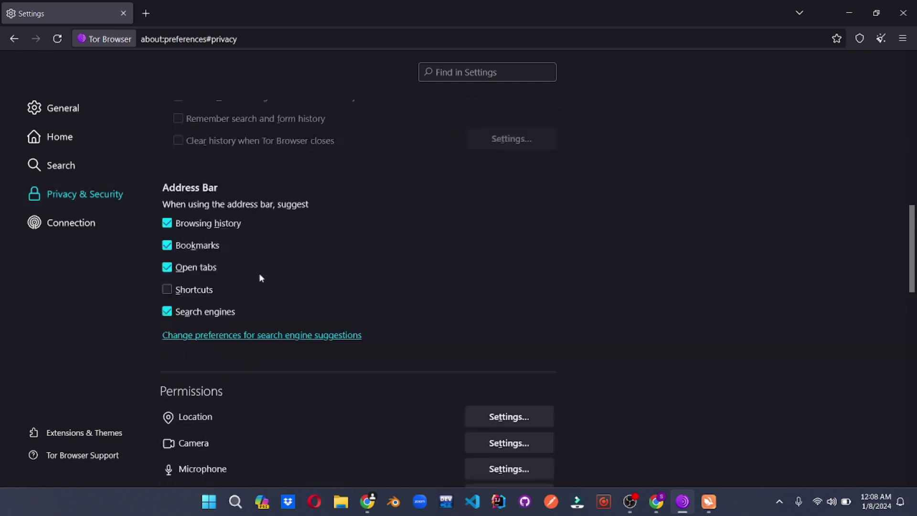
{"action": "scroll", "coordinate": [259, 279], "scroll_direction": "down", "scroll_amount": 5}
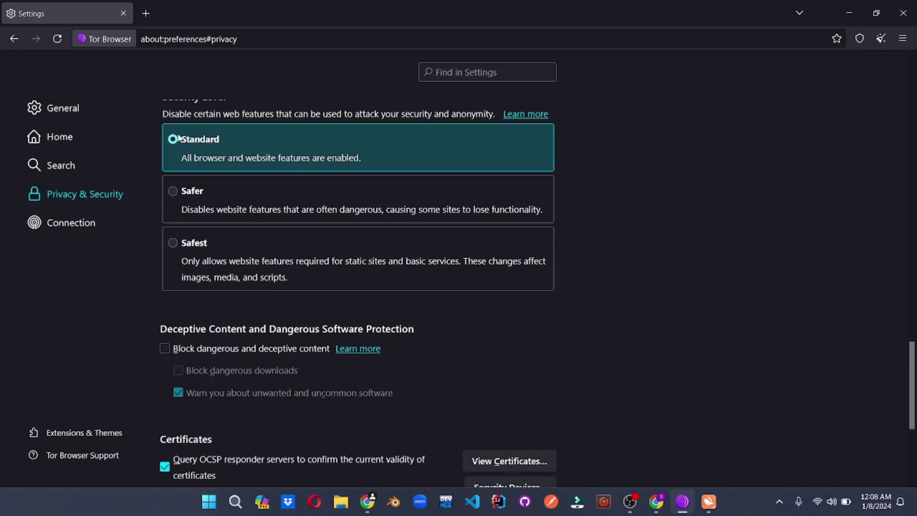
{"action": "scroll", "coordinate": [184, 157], "scroll_direction": "up", "scroll_amount": 1}
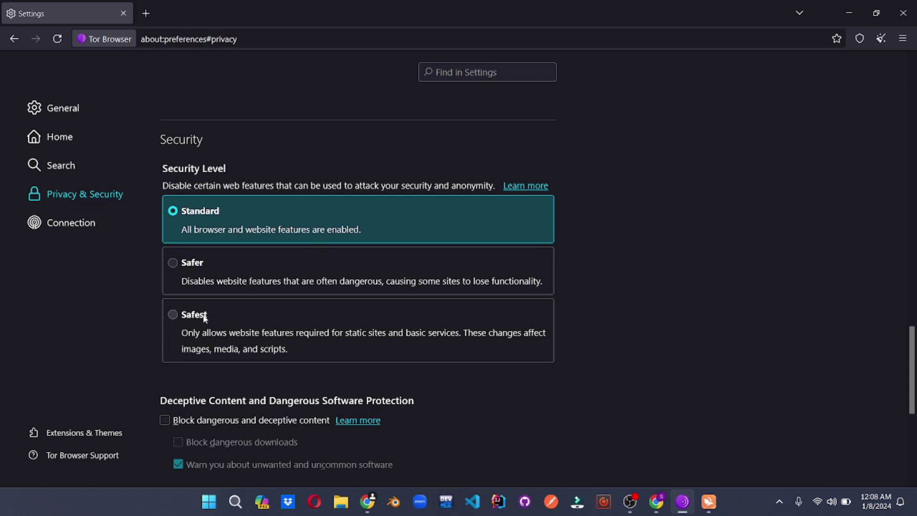
{"action": "left_click", "coordinate": [173, 314]}
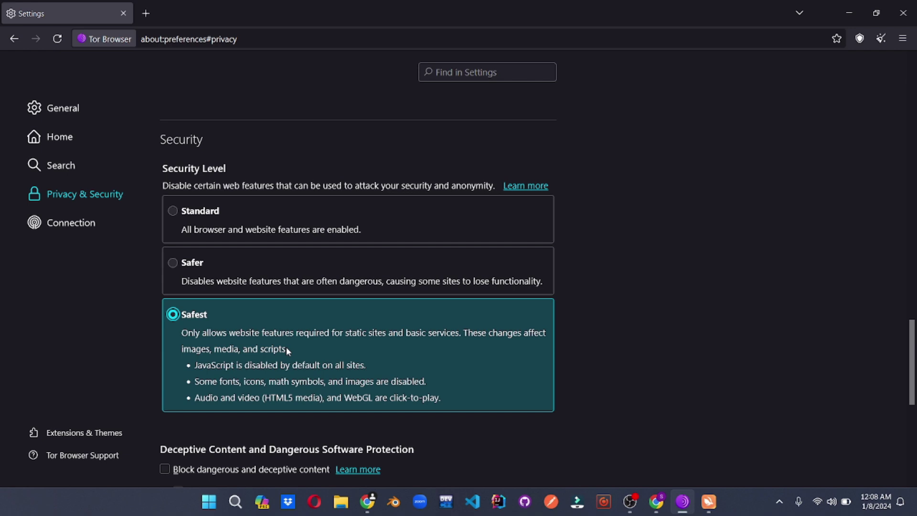
{"action": "scroll", "coordinate": [286, 347], "scroll_direction": "up", "scroll_amount": 3}
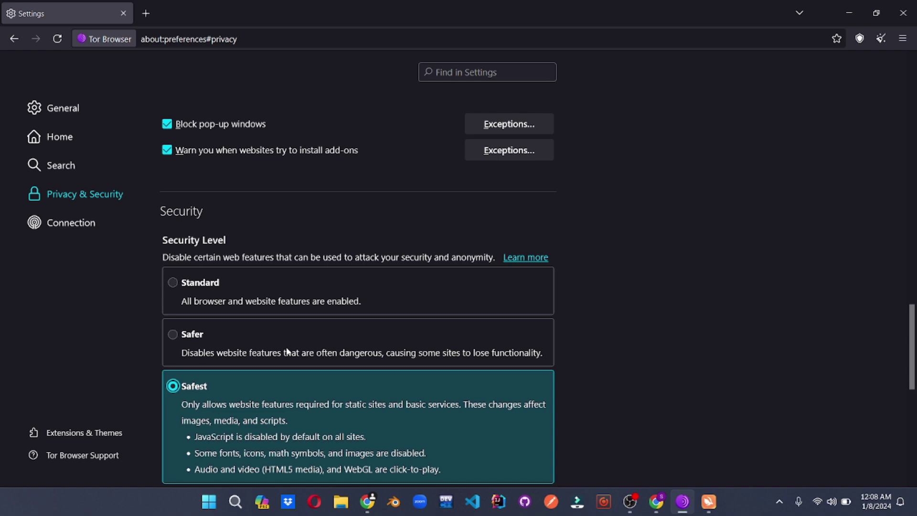
{"action": "scroll", "coordinate": [286, 352], "scroll_direction": "down", "scroll_amount": 3}
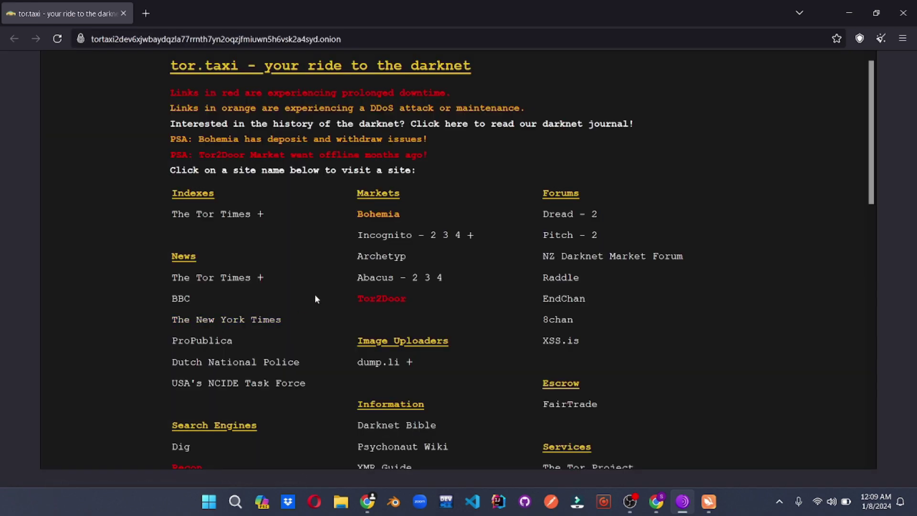
Open The New York Times onion site, highlight its .onion address ending, then return to tor.taxi
{"action": "left_click", "coordinate": [253, 319]}
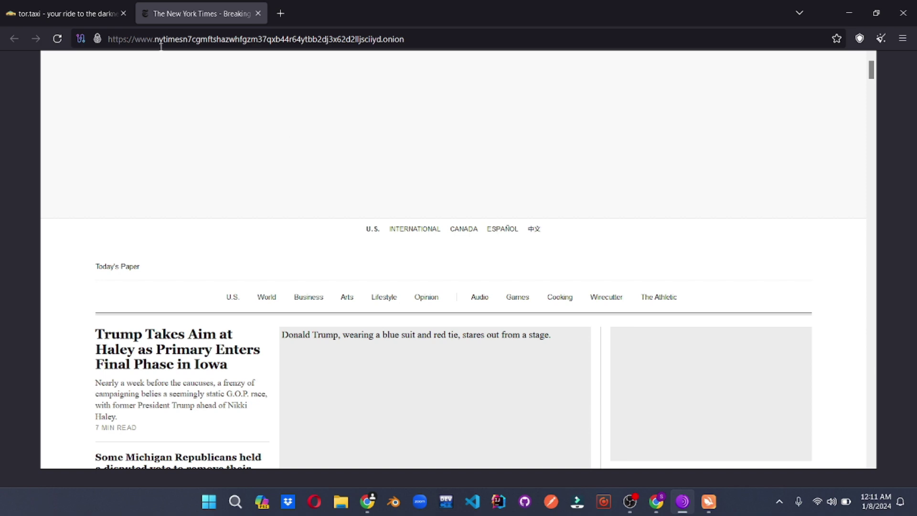
{"action": "left_click_drag", "start_coordinate": [154, 39], "coordinate": [280, 39]}
{"action": "left_click_drag", "start_coordinate": [456, 39], "coordinate": [384, 38]}
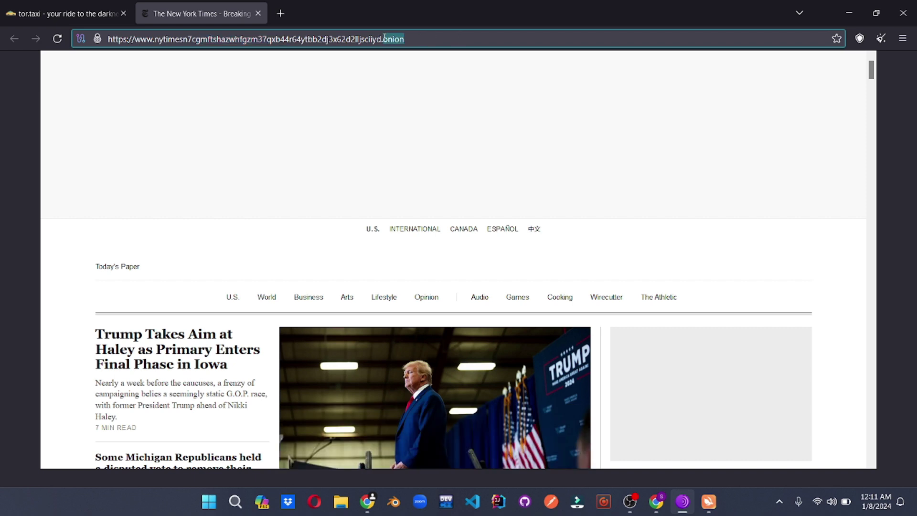
{"action": "left_click", "coordinate": [415, 39]}
{"action": "key", "text": "ctrl+Tab"}
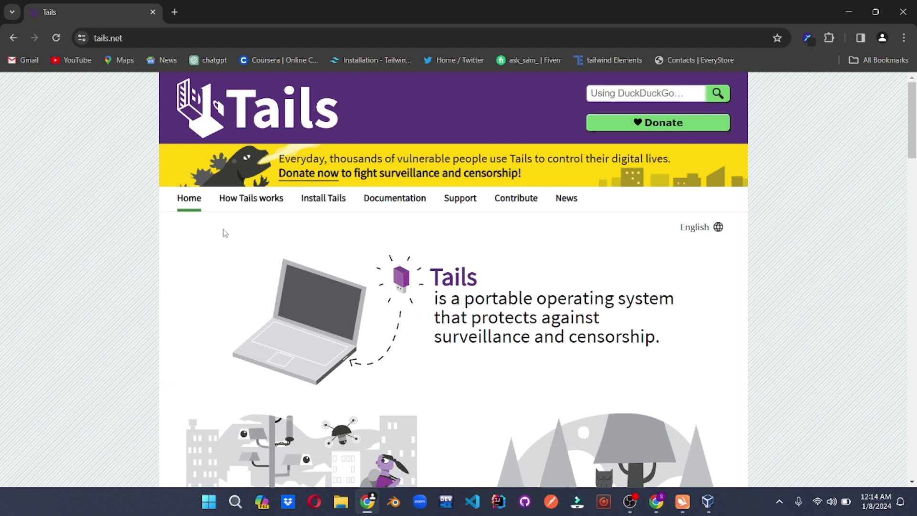
Open the Install Tails page and its guide for running Tails in a virtual machine
{"action": "left_click", "coordinate": [316, 205]}
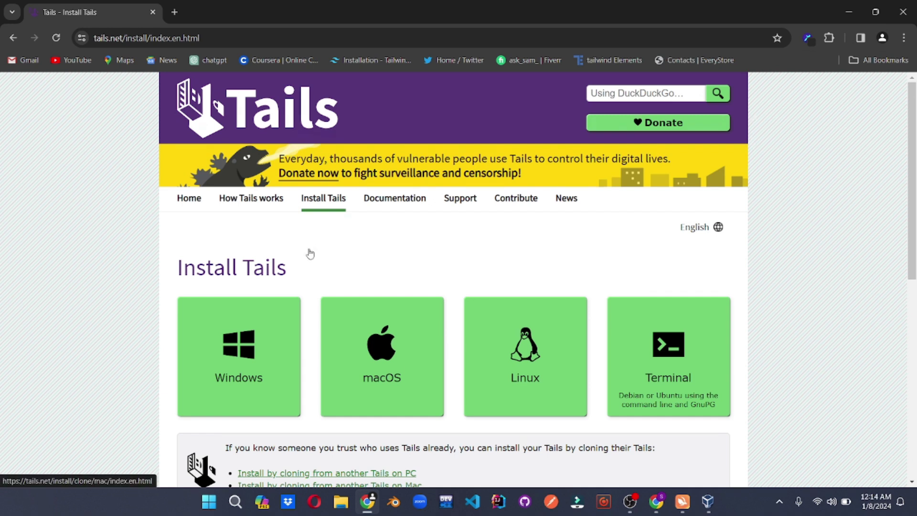
{"action": "scroll", "coordinate": [308, 253], "scroll_direction": "down", "scroll_amount": 10}
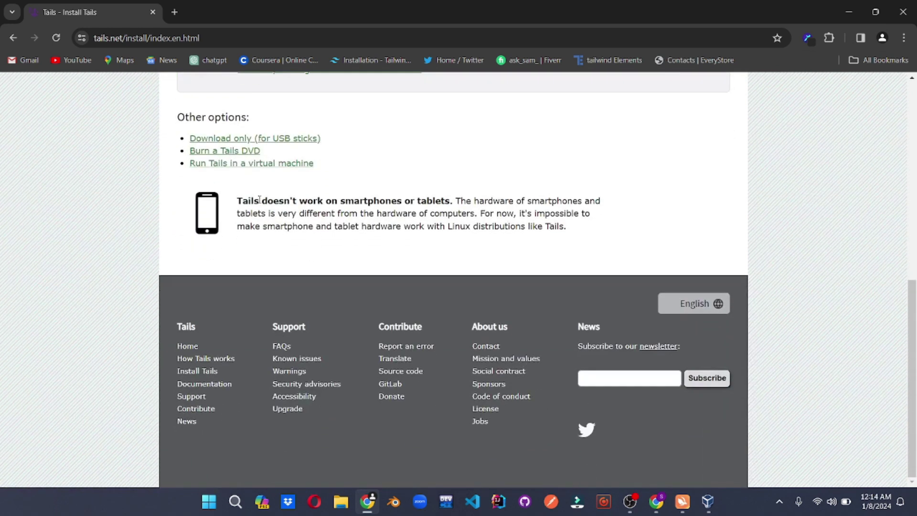
{"action": "scroll", "coordinate": [219, 167], "scroll_direction": "up", "scroll_amount": 3}
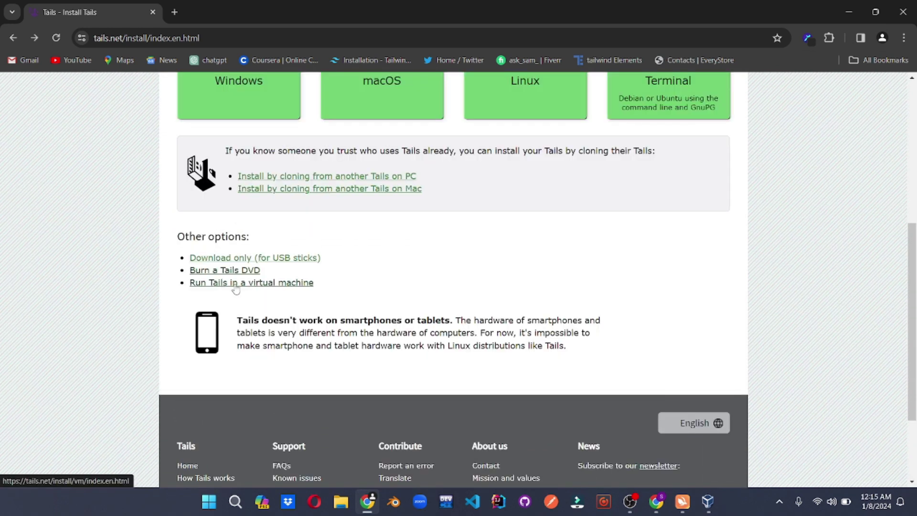
{"action": "left_click", "coordinate": [277, 287]}
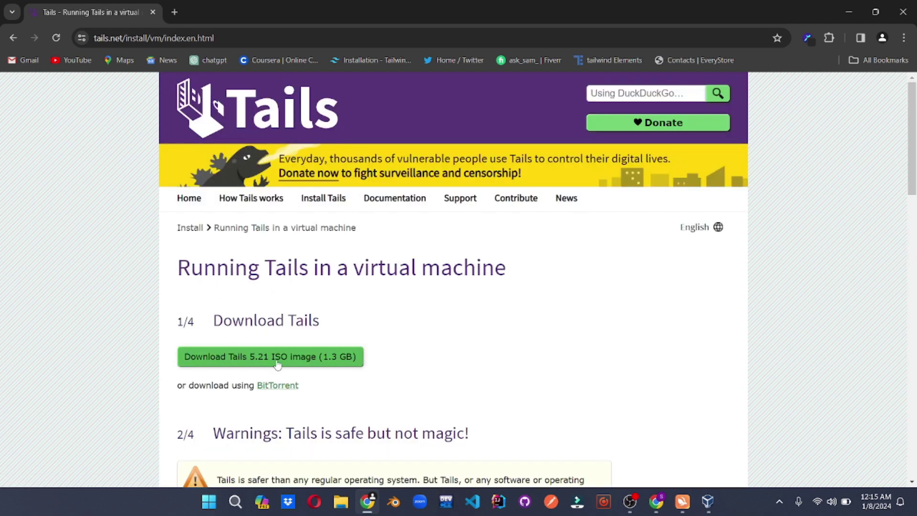
Open the VirtualBox downloads page in a new tab, then bring VirtualBox Manager forward
{"action": "middle_click", "coordinate": [258, 363]}
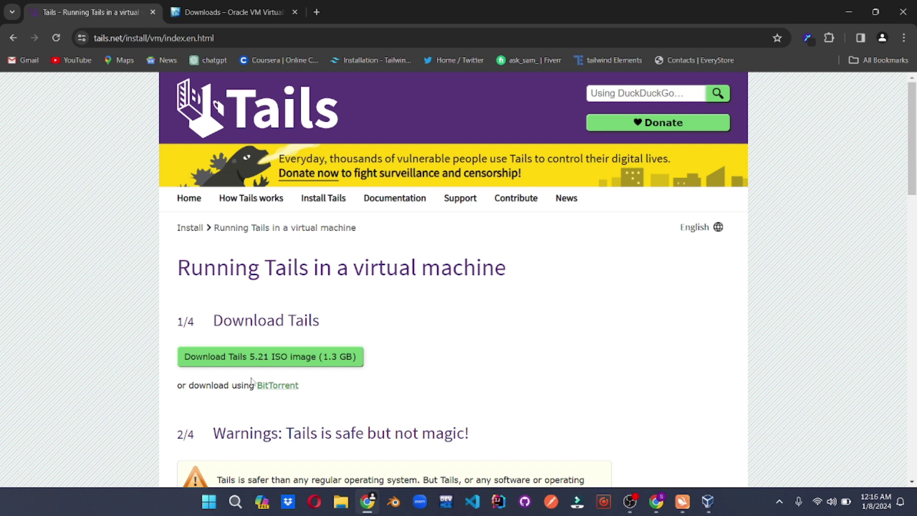
{"action": "left_click", "coordinate": [225, 11]}
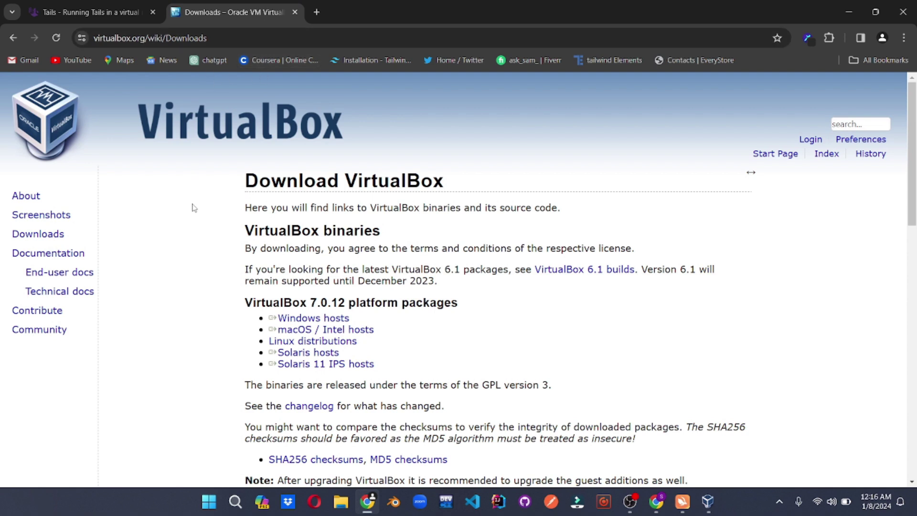
{"action": "scroll", "coordinate": [182, 221], "scroll_direction": "down", "scroll_amount": 2}
{"action": "left_click_drag", "start_coordinate": [257, 214], "coordinate": [273, 198]}
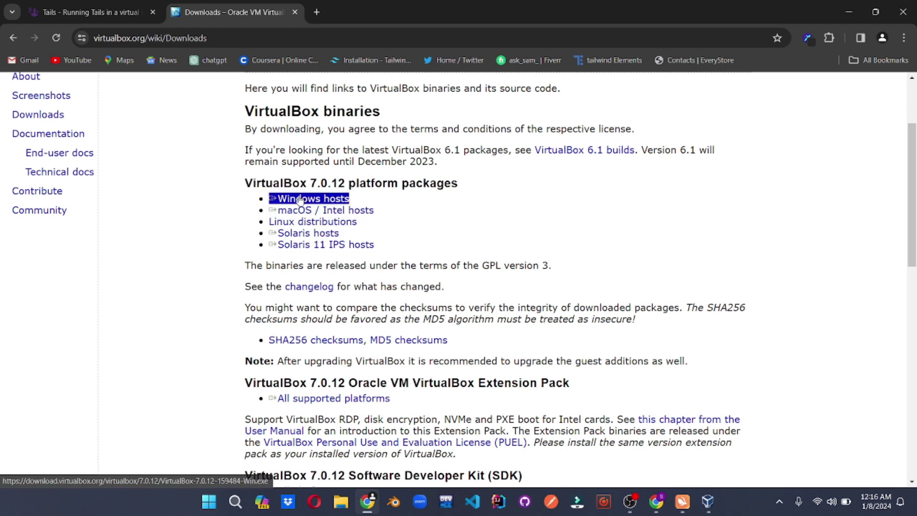
{"action": "scroll", "coordinate": [298, 201], "scroll_direction": "up", "scroll_amount": 3}
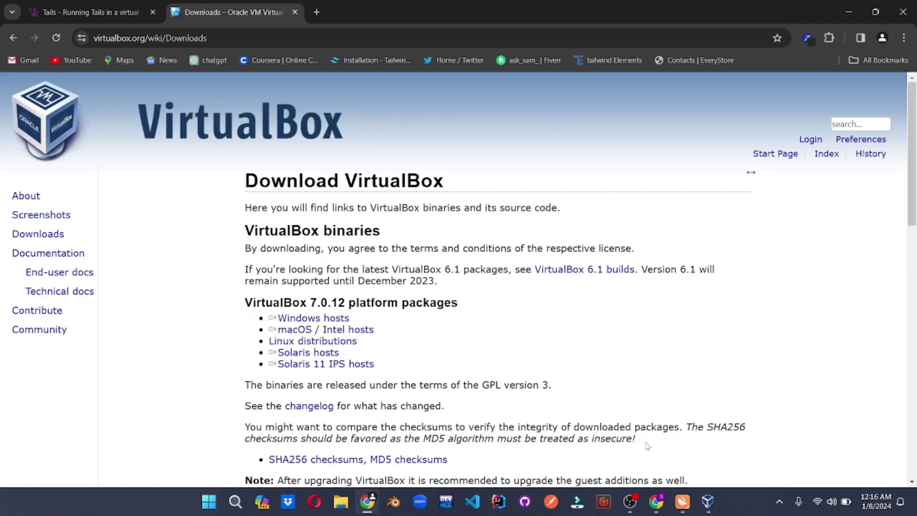
{"action": "left_click", "coordinate": [704, 510]}
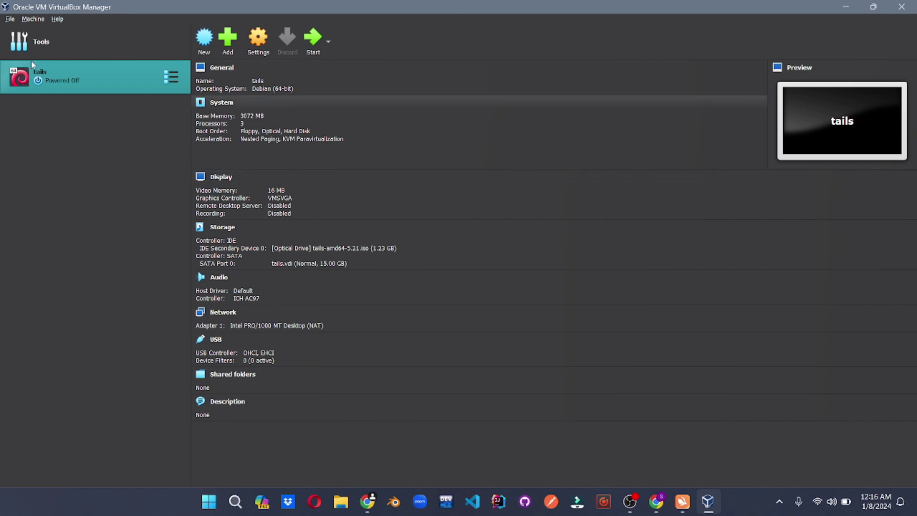
Start the powered-off tails virtual machine from VirtualBox Manager
{"action": "left_click", "coordinate": [312, 36]}
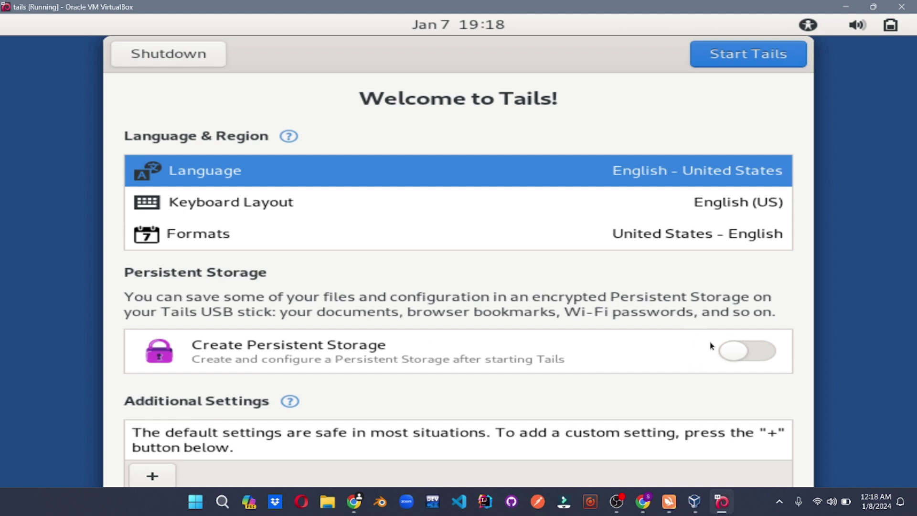
Start Tails with default settings and change the display resolution to 1680×1050, keeping the changes
{"action": "left_click", "coordinate": [737, 55]}
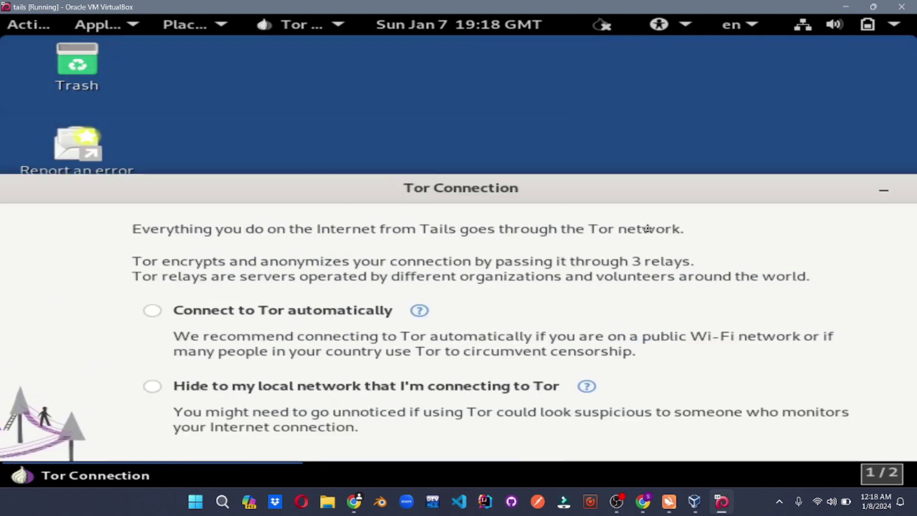
{"action": "right_click", "coordinate": [588, 120]}
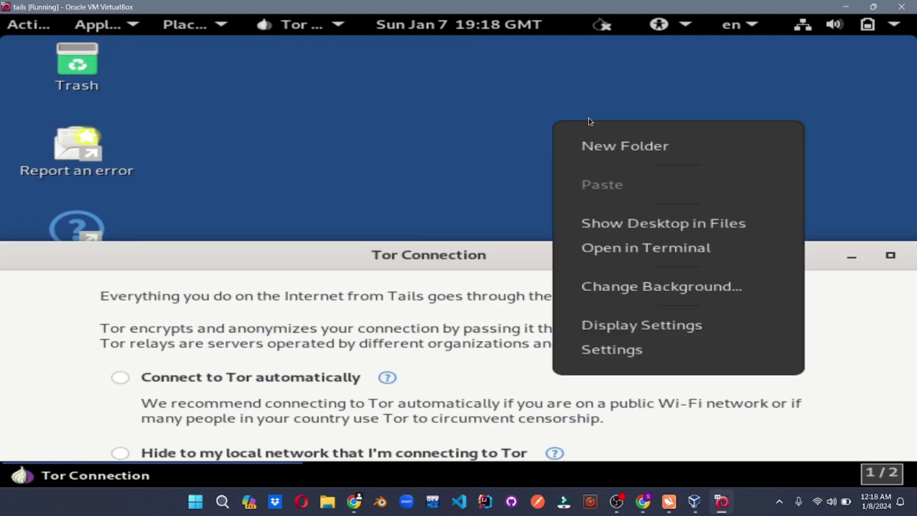
{"action": "left_click", "coordinate": [597, 323]}
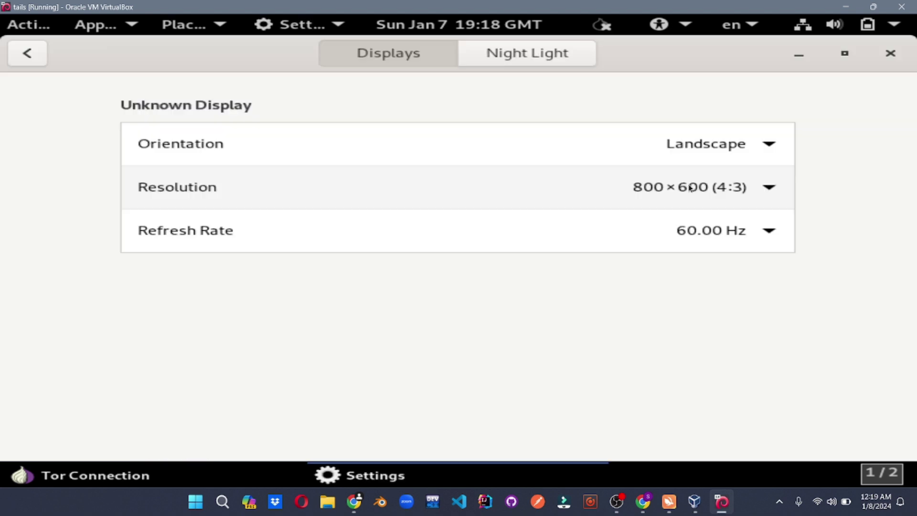
{"action": "left_click", "coordinate": [691, 187]}
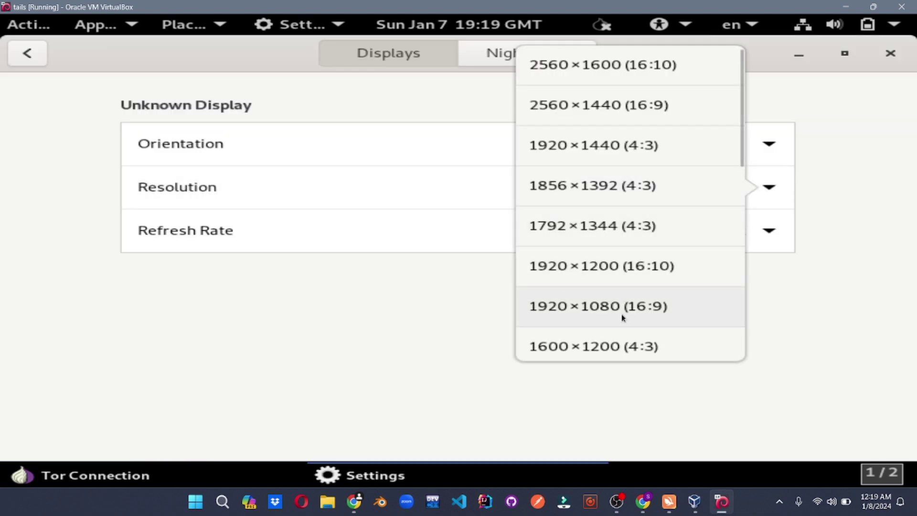
{"action": "scroll", "coordinate": [616, 325], "scroll_direction": "down", "scroll_amount": 3}
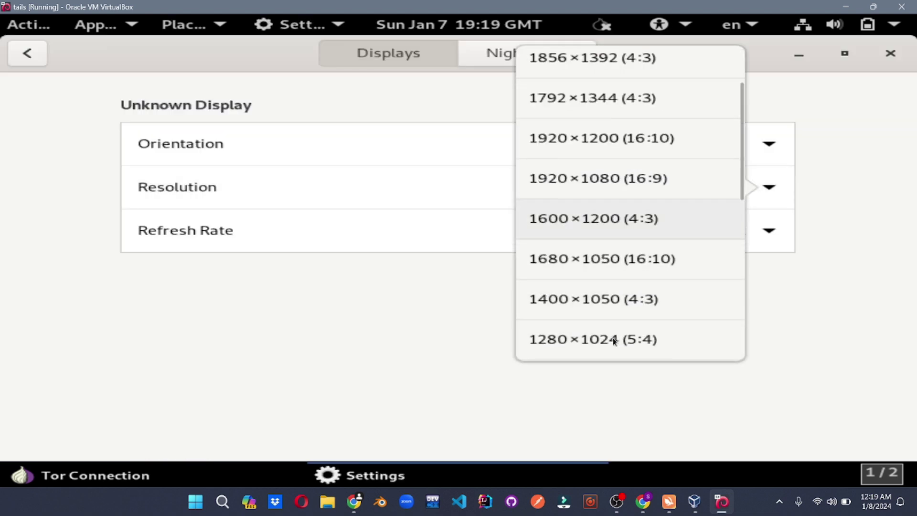
{"action": "left_click", "coordinate": [624, 260]}
{"action": "left_click", "coordinate": [843, 54]}
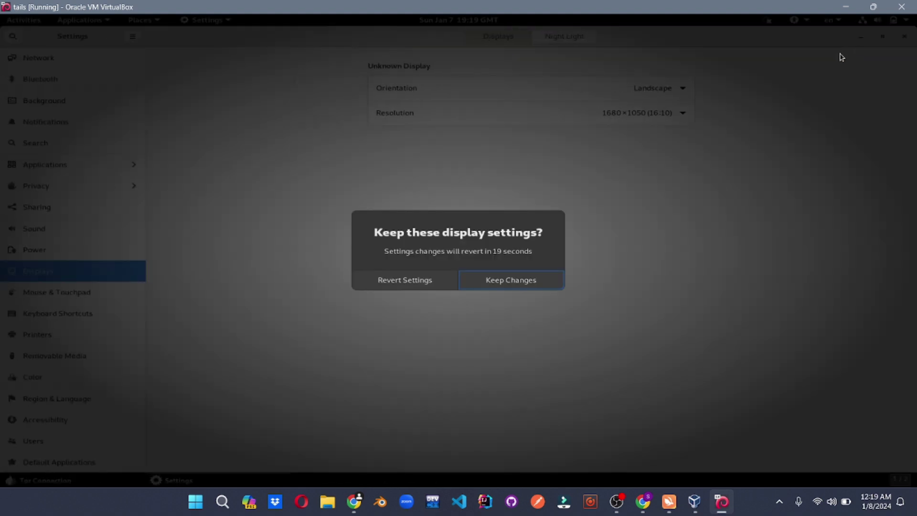
{"action": "left_click", "coordinate": [532, 282]}
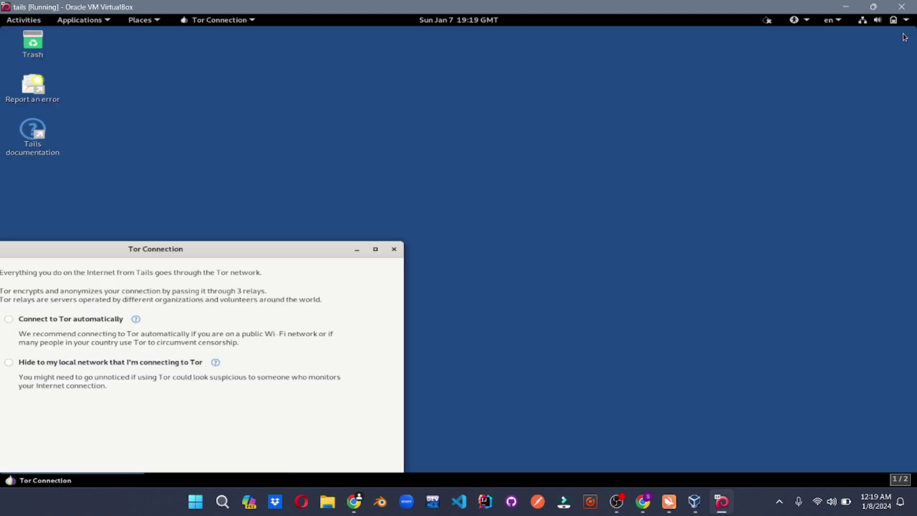
{"action": "left_click", "coordinate": [904, 36]}
{"action": "left_click_drag", "start_coordinate": [281, 255], "coordinate": [622, 96]}
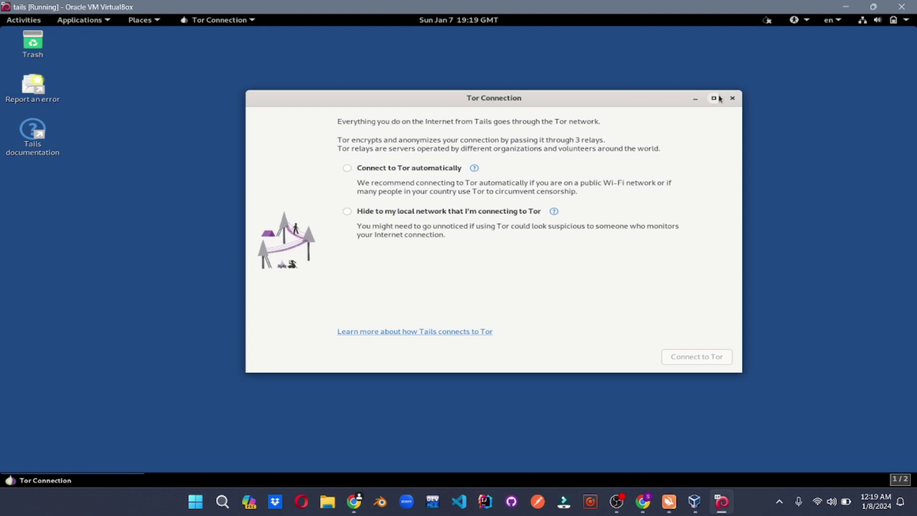
Maximize the Tor Connection window and connect to Tor using 'Connect to Tor automatically'
{"action": "left_click", "coordinate": [717, 98]}
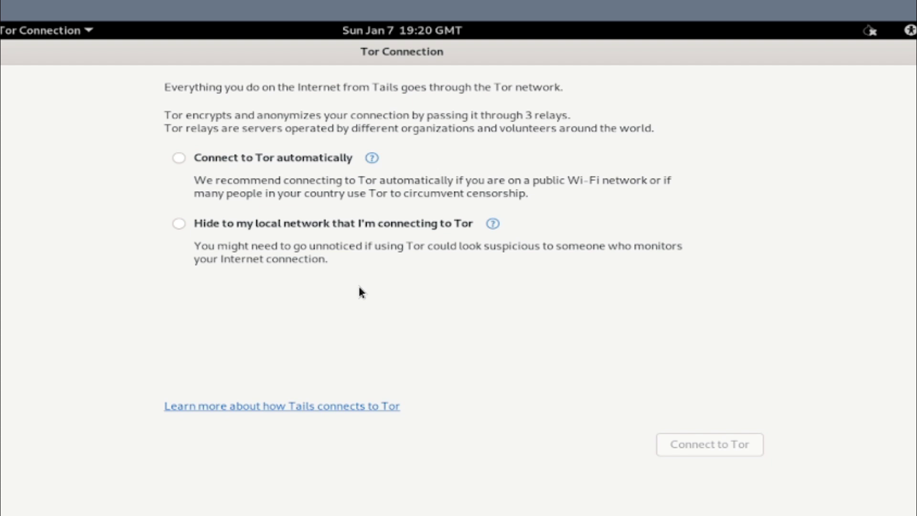
{"action": "left_click", "coordinate": [176, 161]}
{"action": "left_click", "coordinate": [710, 447]}
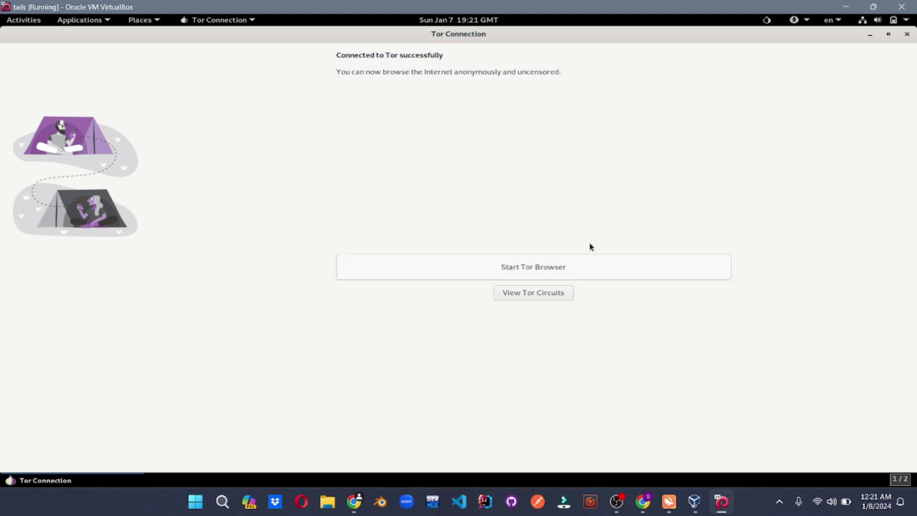
Launch Tor Browser and load the tor.taxi onion directory
{"action": "left_click", "coordinate": [536, 258]}
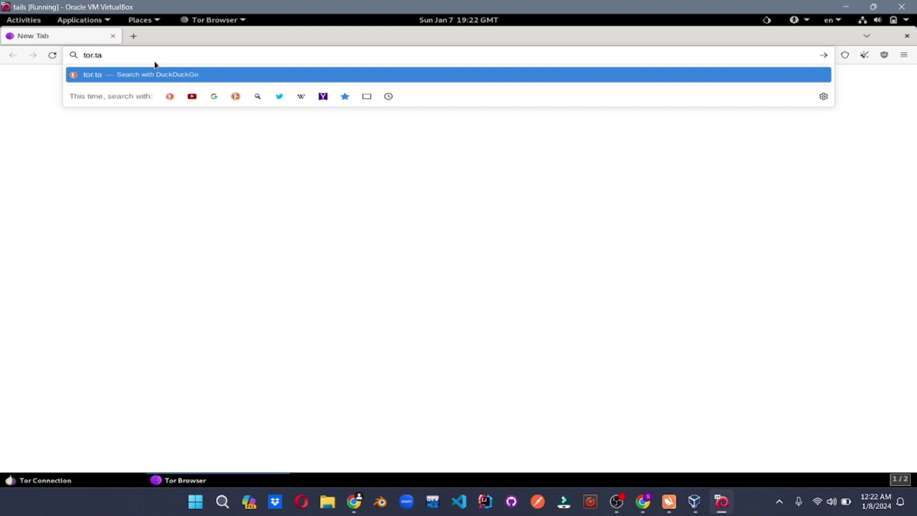
{"action": "key", "text": "Return"}
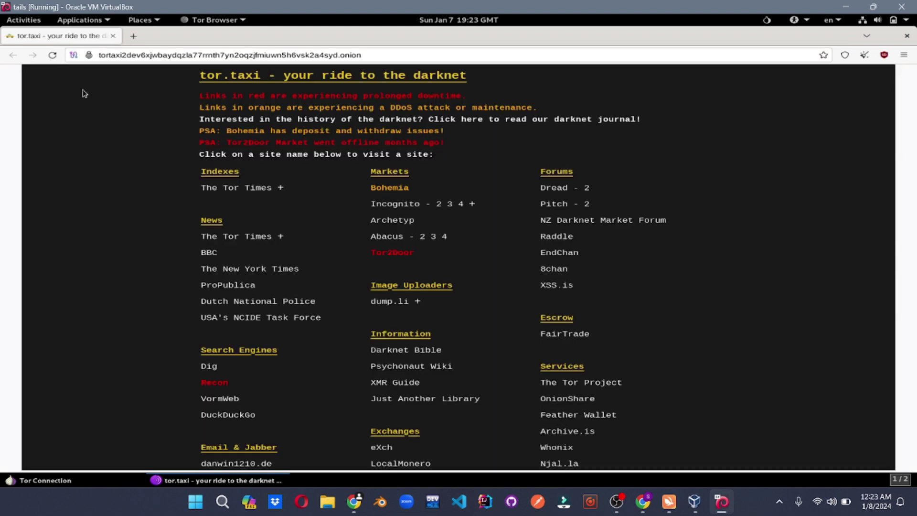
{"action": "left_click", "coordinate": [371, 56]}
{"action": "key", "text": "shift+Left"}
{"action": "key", "text": "shift+Left"}
{"action": "key", "text": "shift+Left"}
{"action": "key", "text": "shift+Left"}
{"action": "key", "text": "shift+Left"}
{"action": "key", "text": "shift+Left"}
{"action": "key", "text": "shift+Left"}
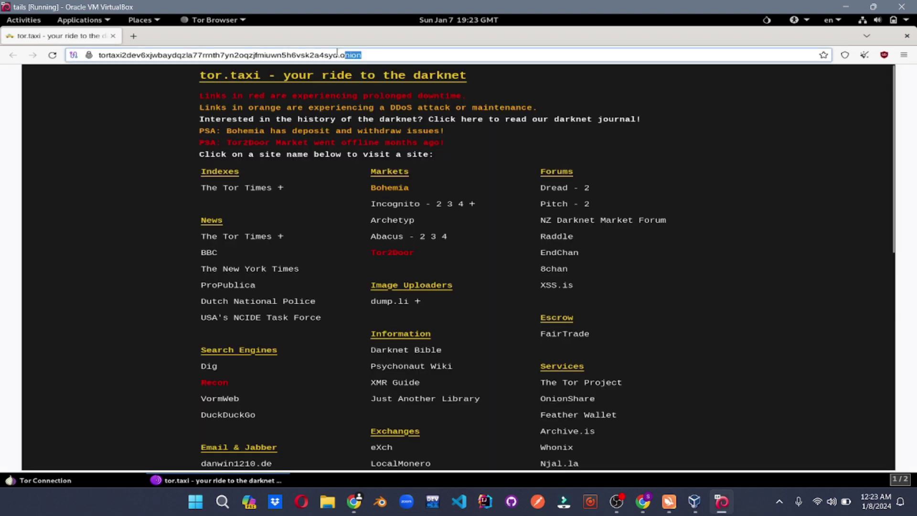
{"action": "left_click", "coordinate": [368, 54]}
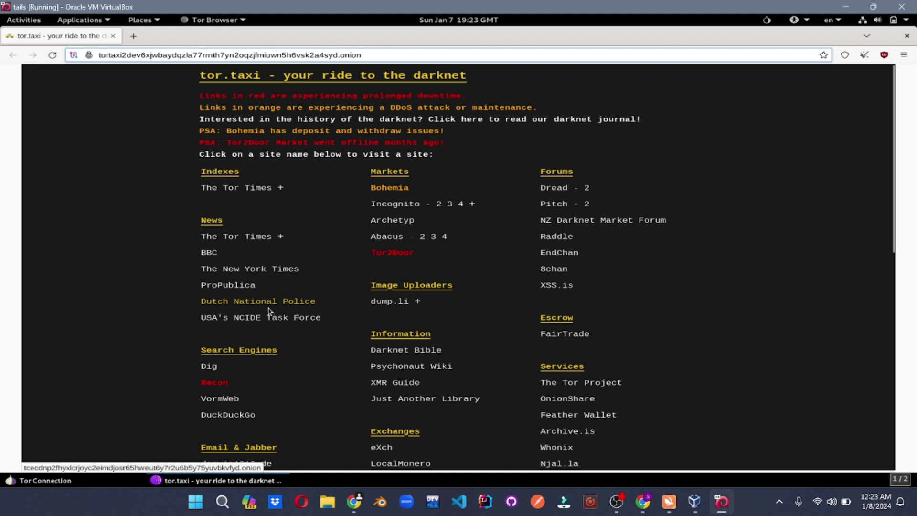
Open The New York Times link from tor.taxi and highlight its .onion address
{"action": "left_click", "coordinate": [266, 268]}
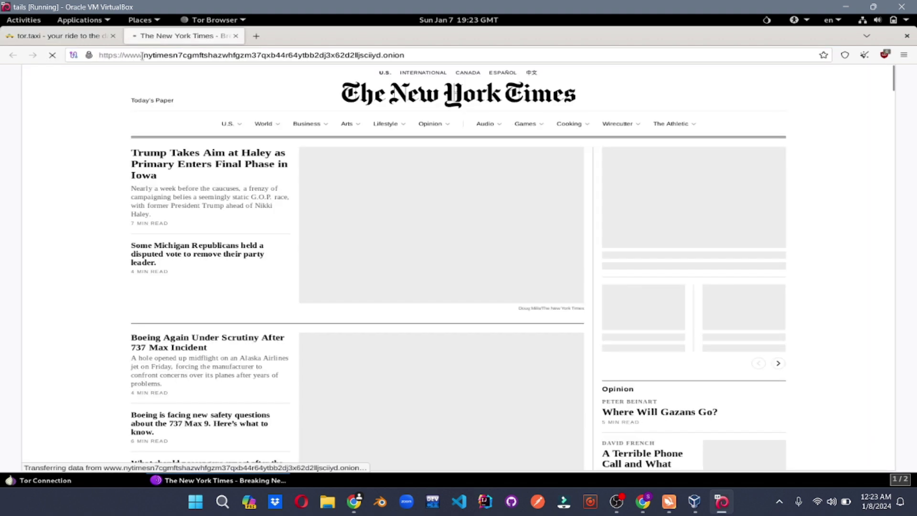
{"action": "left_click_drag", "start_coordinate": [143, 55], "coordinate": [186, 66]}
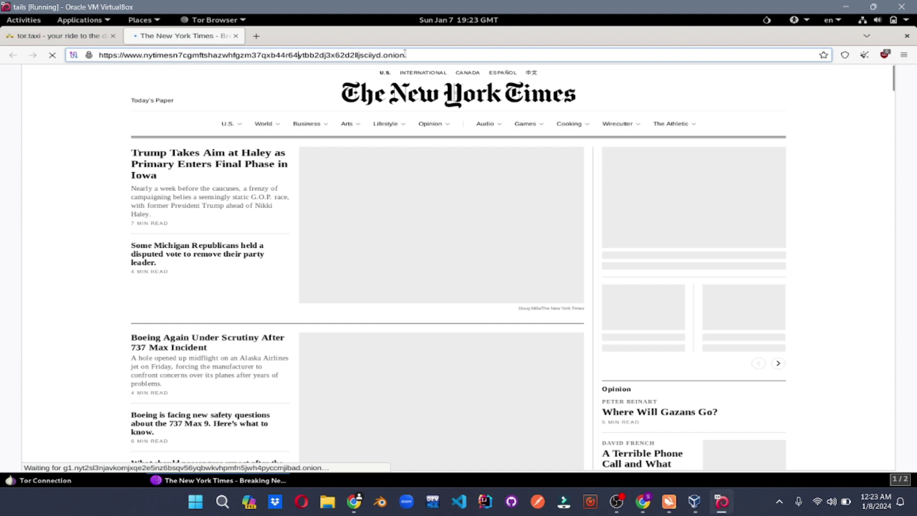
{"action": "left_click_drag", "start_coordinate": [405, 55], "coordinate": [381, 55]}
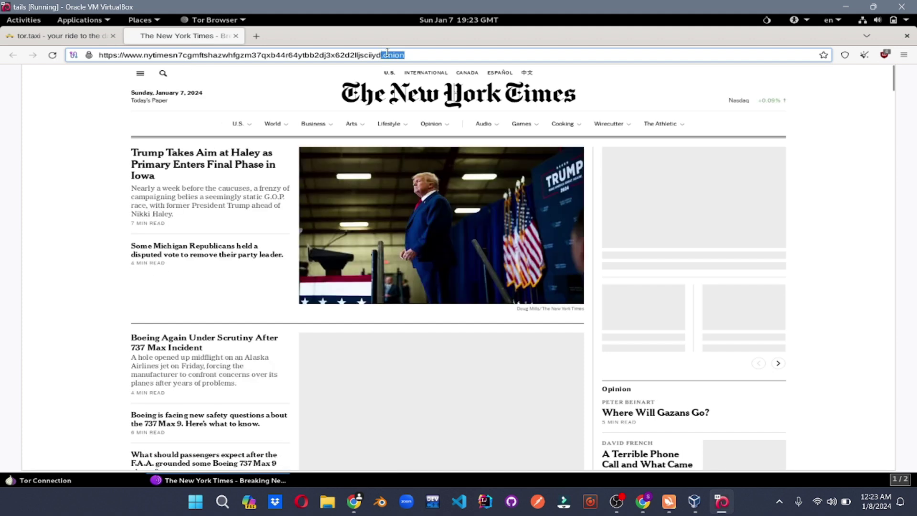